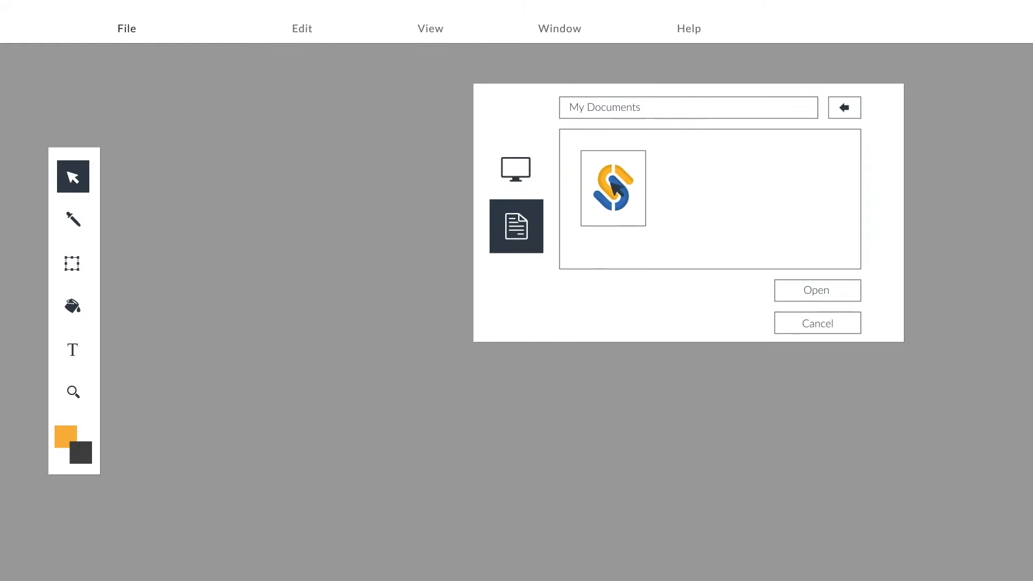
click(823, 293)
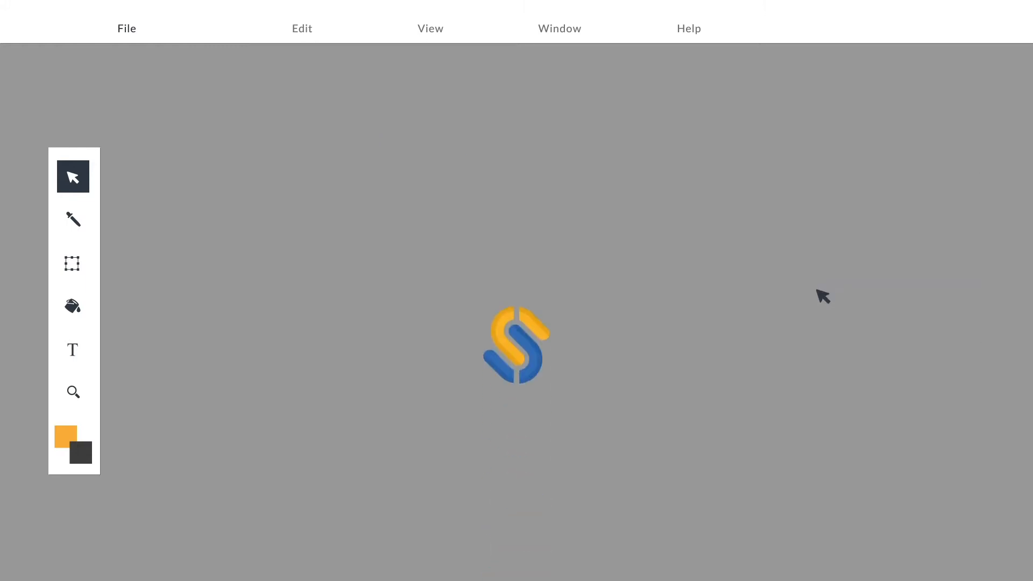
click(72, 263)
drag(602, 226, 648, 194)
click(78, 350)
click(400, 418)
text(Graph)
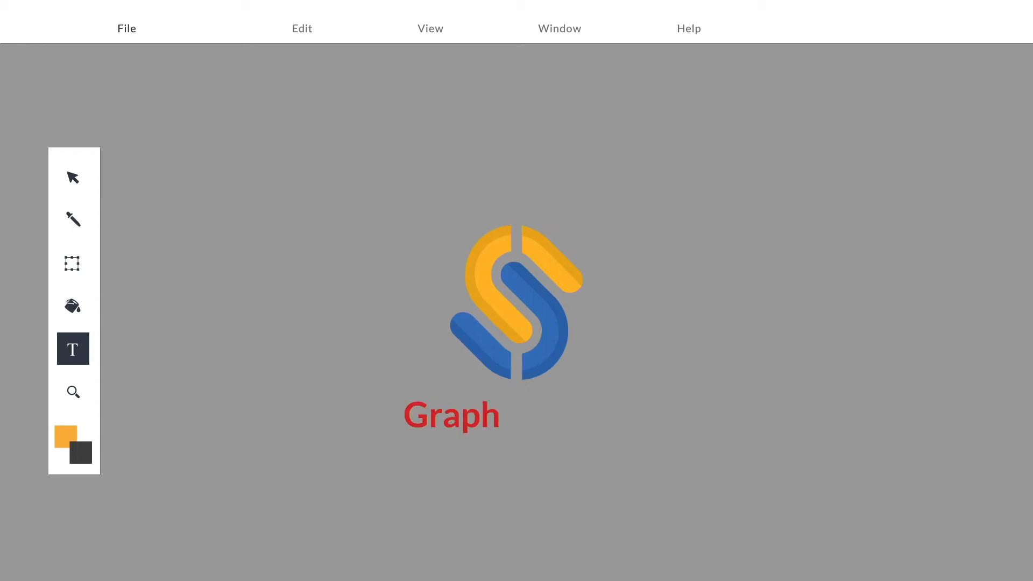
text(ic Designgn)
click(223, 245)
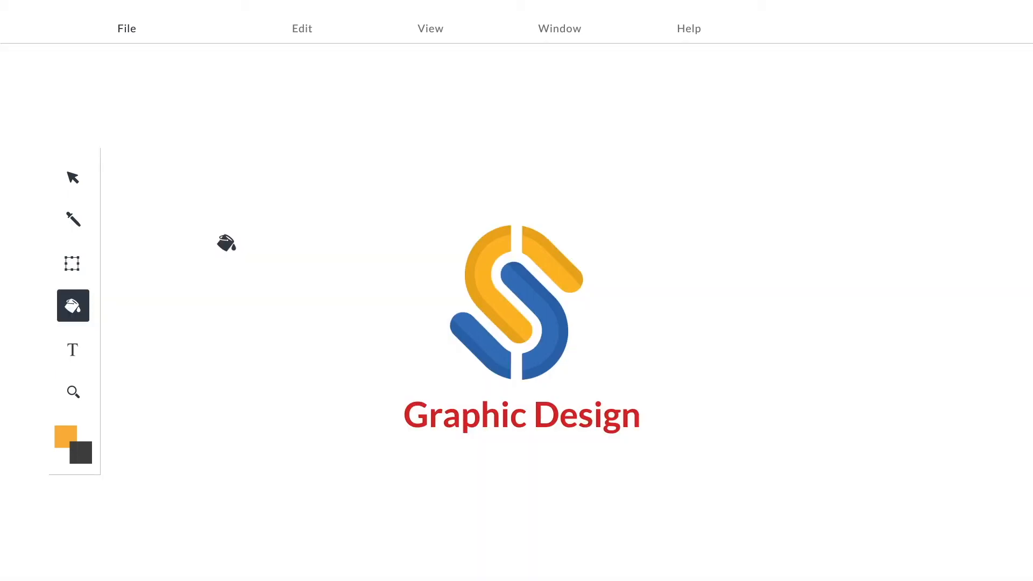
click(505, 414)
click(73, 176)
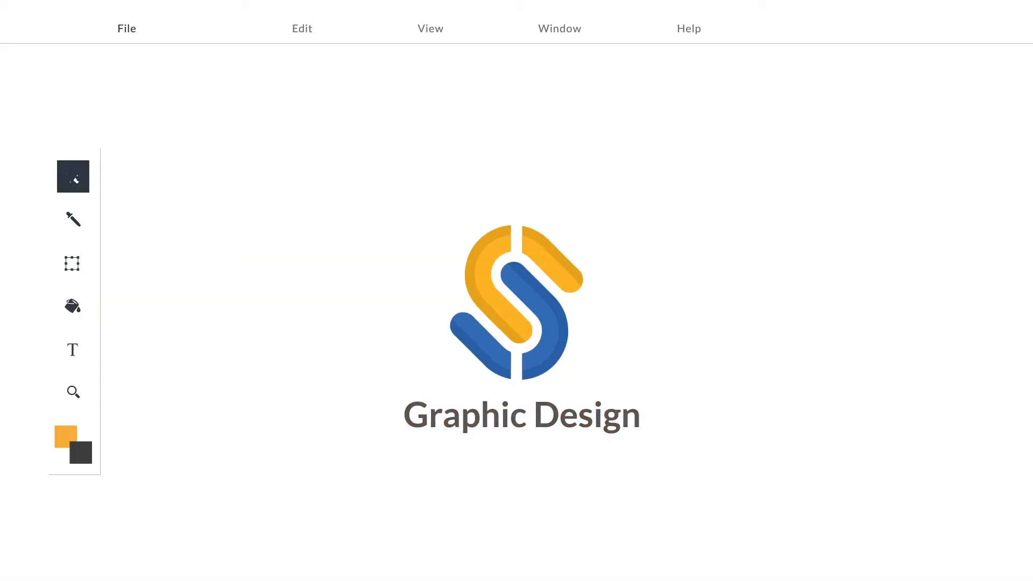
click(127, 28)
click(161, 202)
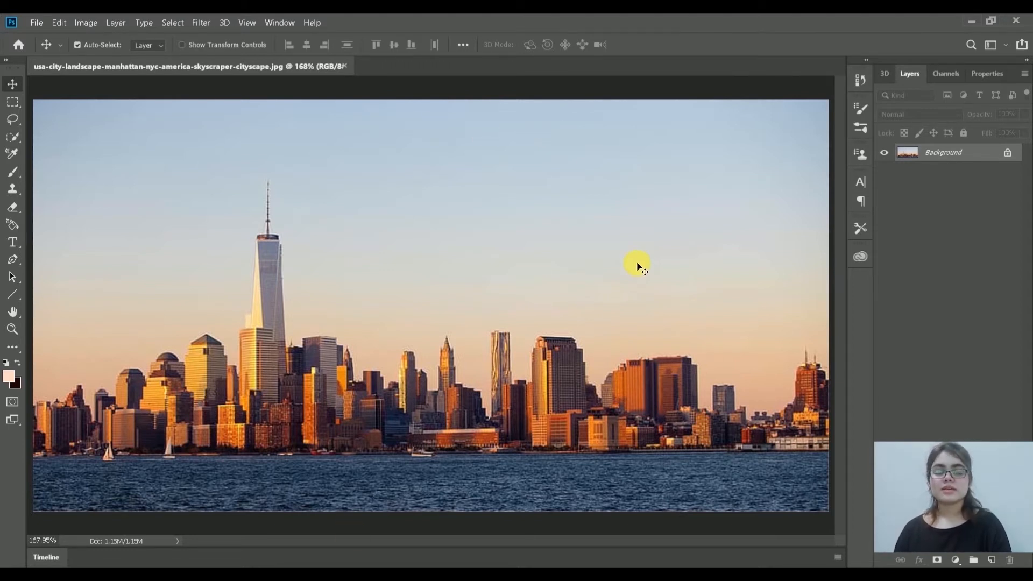
Unlock the Background layer of the skyline photo and duplicate it as a second layer
click(1007, 154)
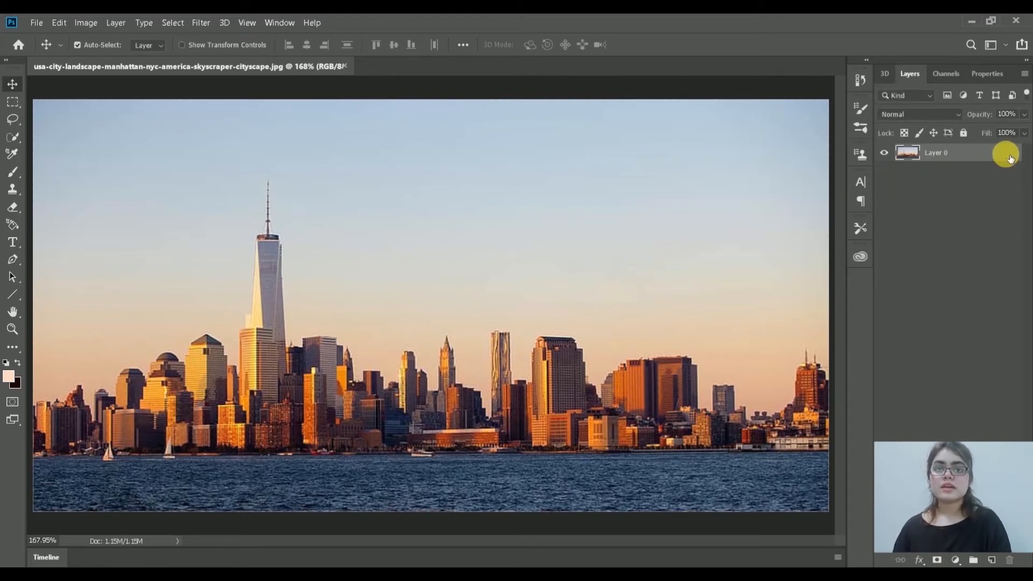
drag(970, 157, 1015, 436)
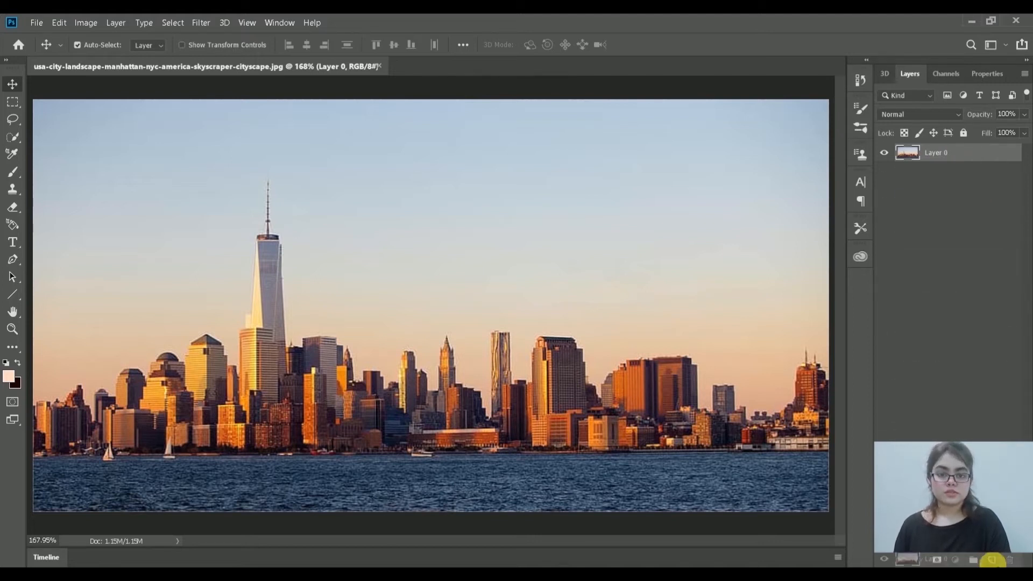
drag(991, 560, 993, 561)
key(ctrl+1)
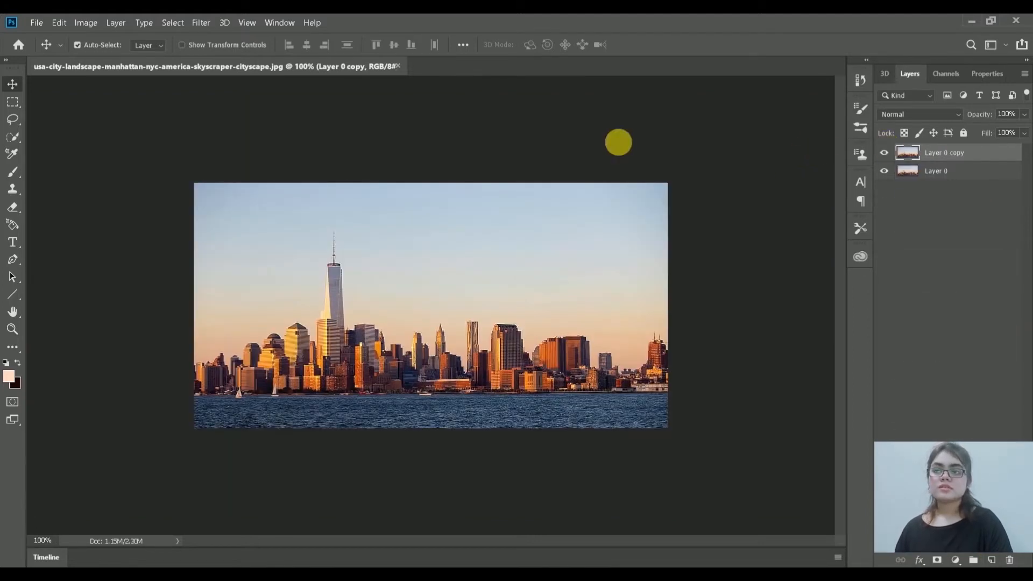
Resize the image to a square 10 inches wide and 10 inches high
click(82, 24)
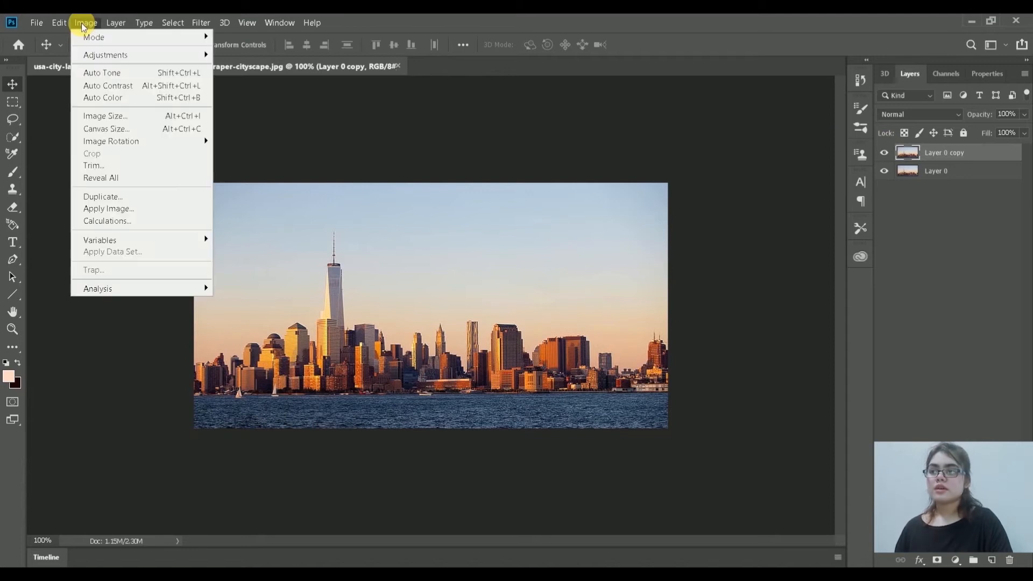
click(107, 115)
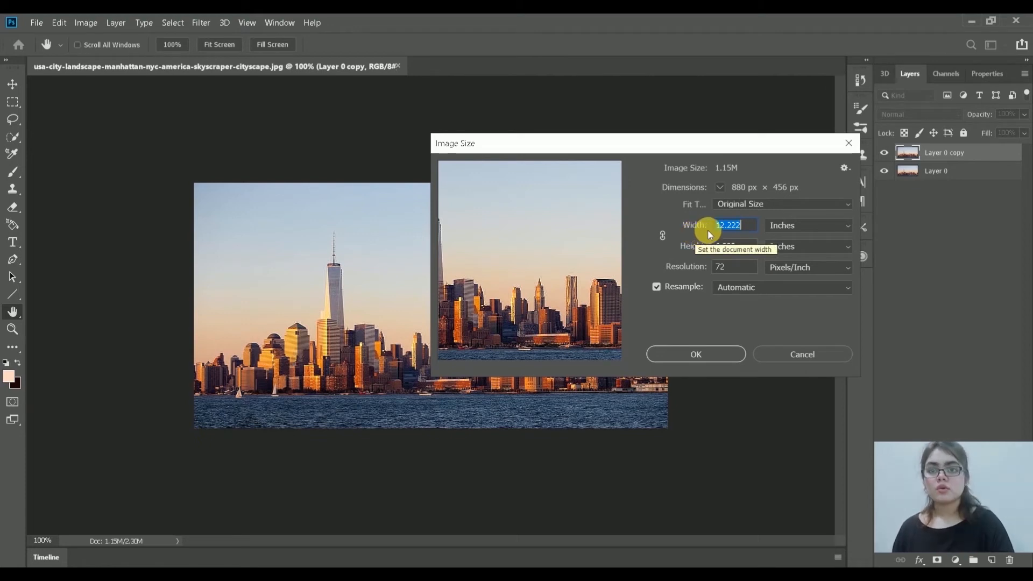
text(10)
key(Tab)
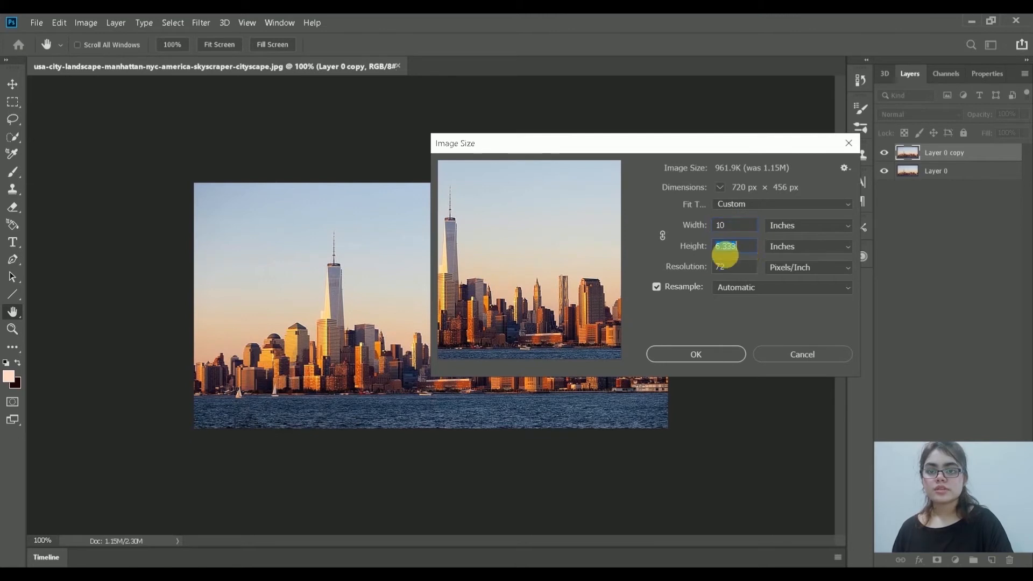
text(10)
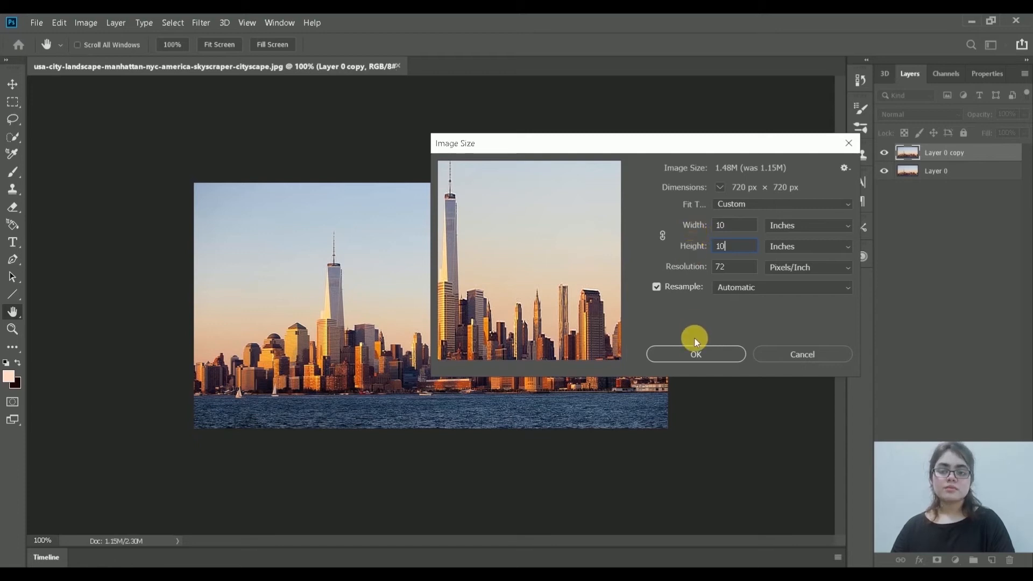
click(695, 354)
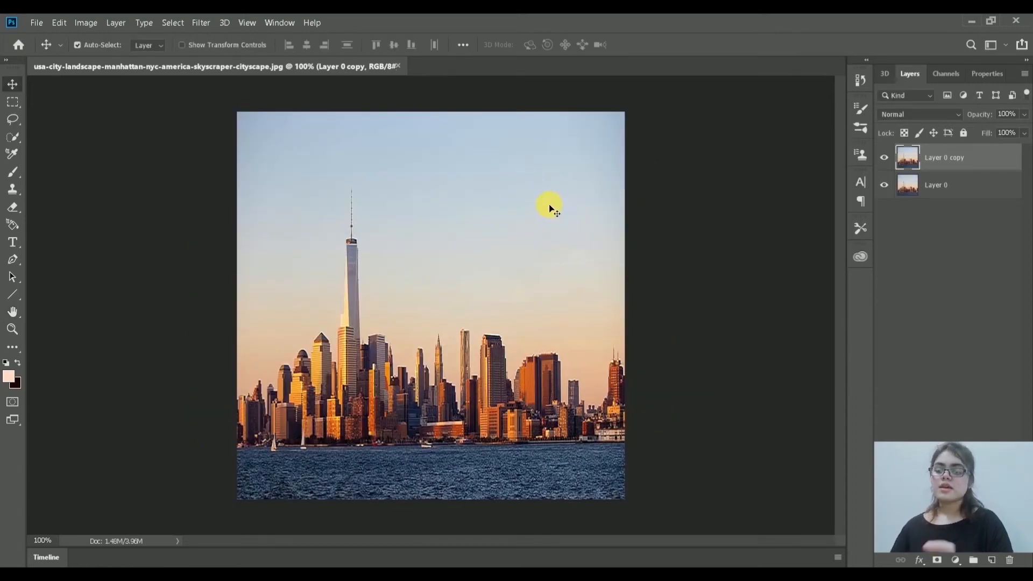
Rotate the duplicated skyline layer by 180° with Free Transform
key(ctrl)
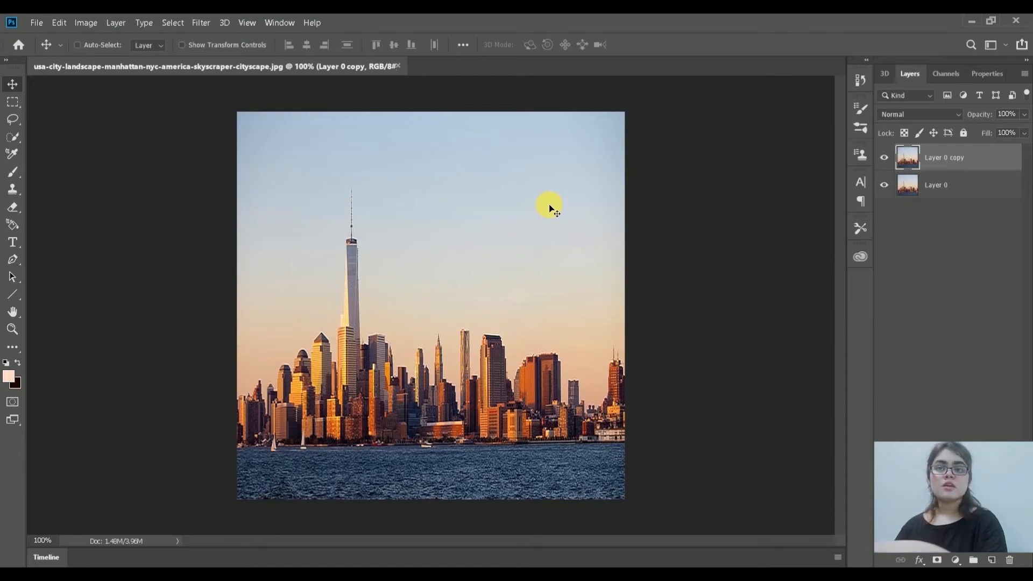
key(ctrl+t)
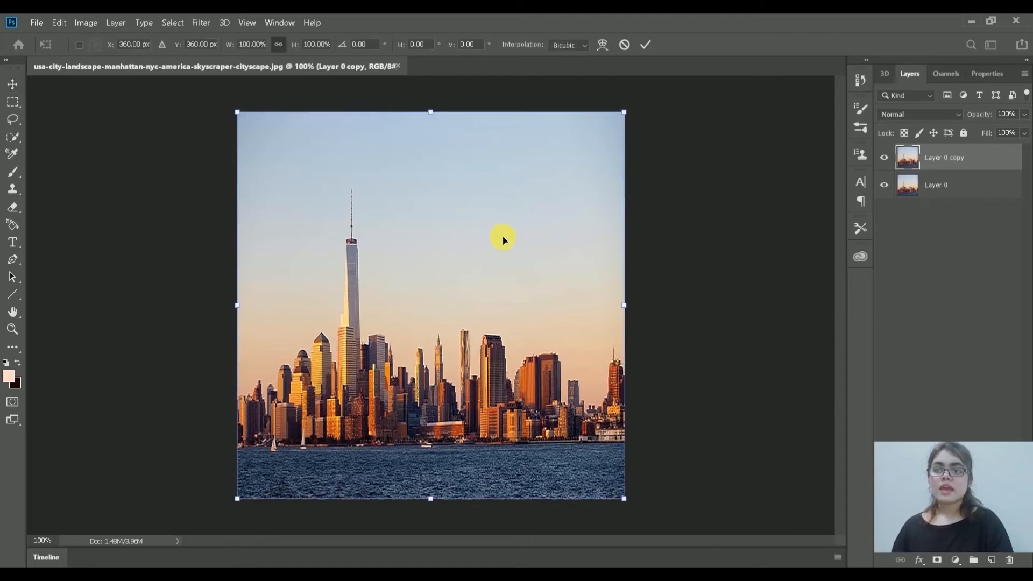
right_click(470, 241)
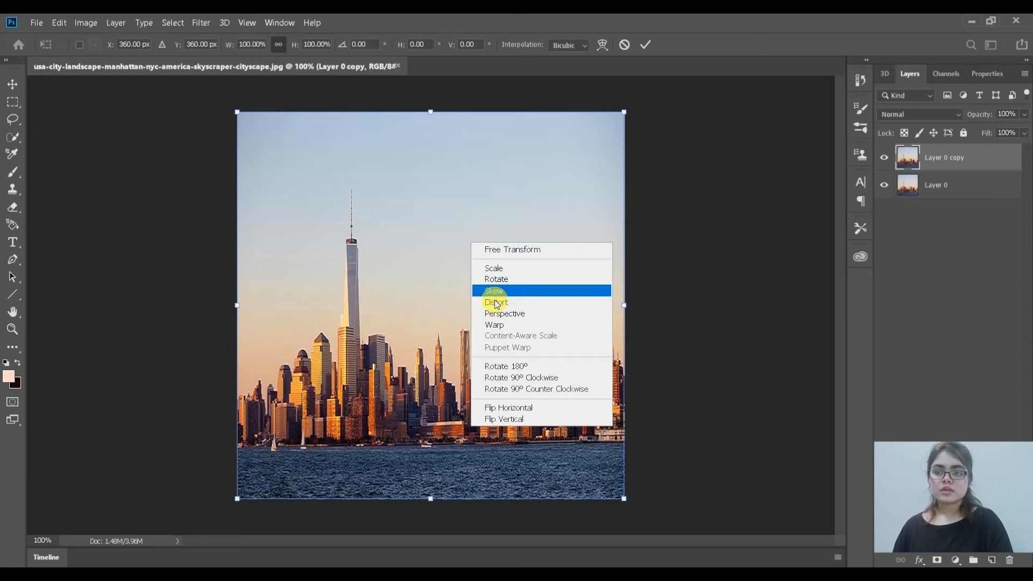
click(499, 370)
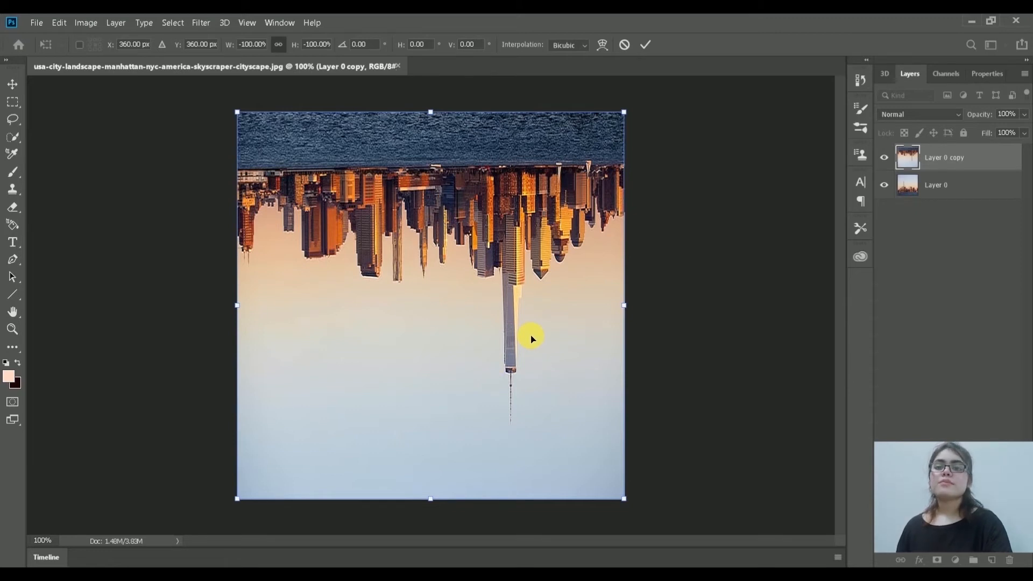
key(Return)
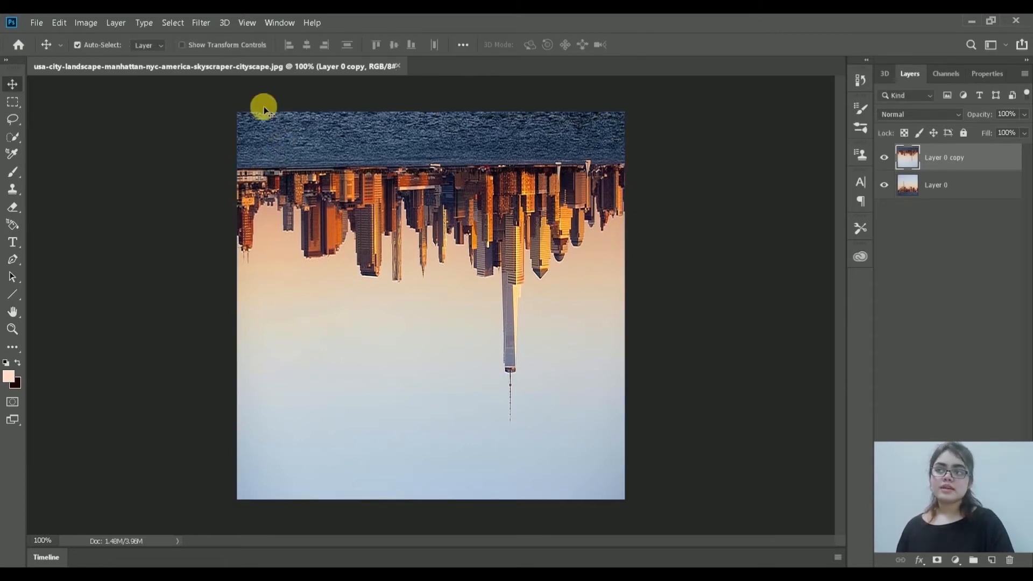
Apply the Polar Coordinates distortion to the flipped skyline layer using the Rectangular to Polar option
click(194, 23)
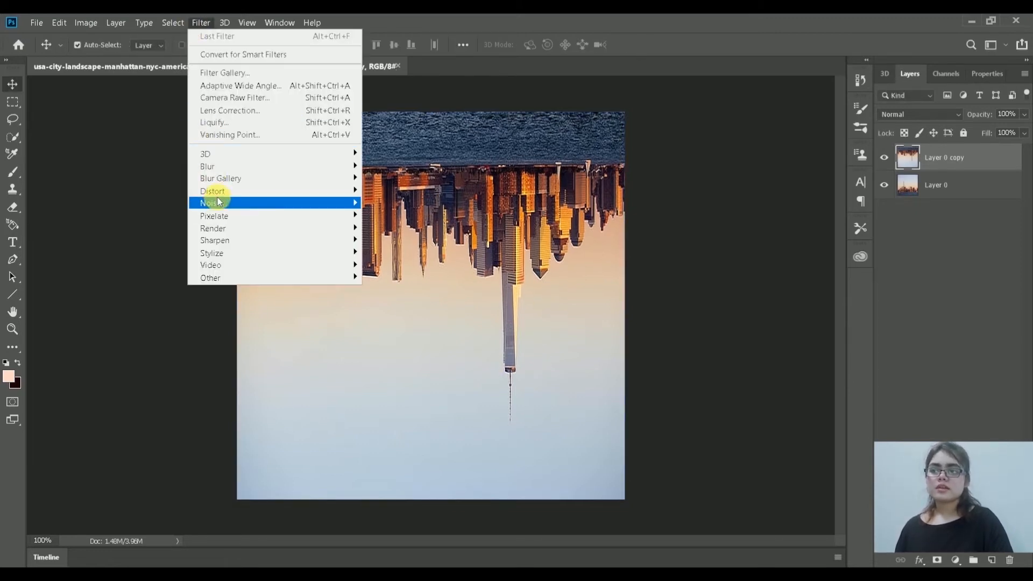
mouse_move(213, 193)
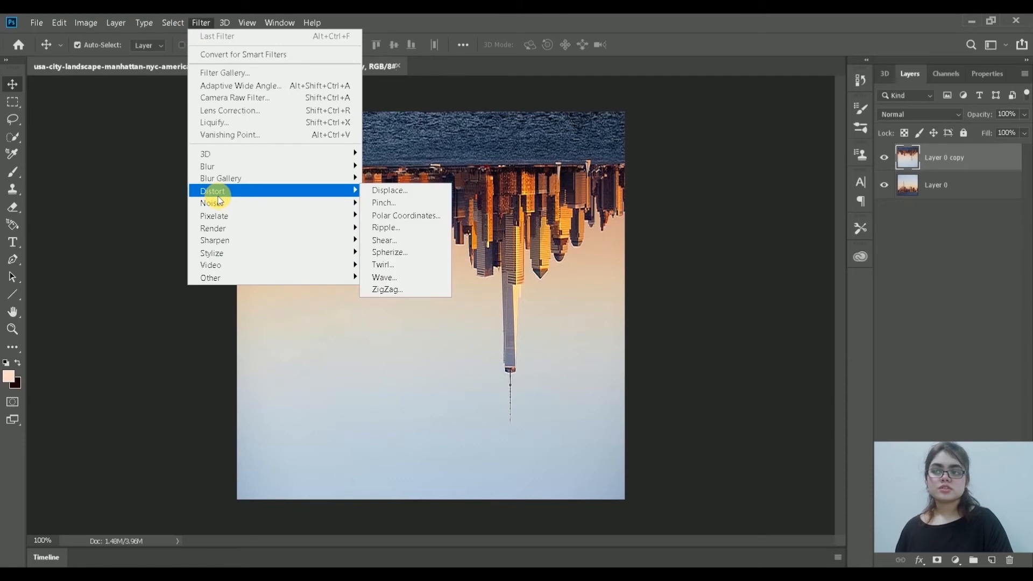
click(384, 220)
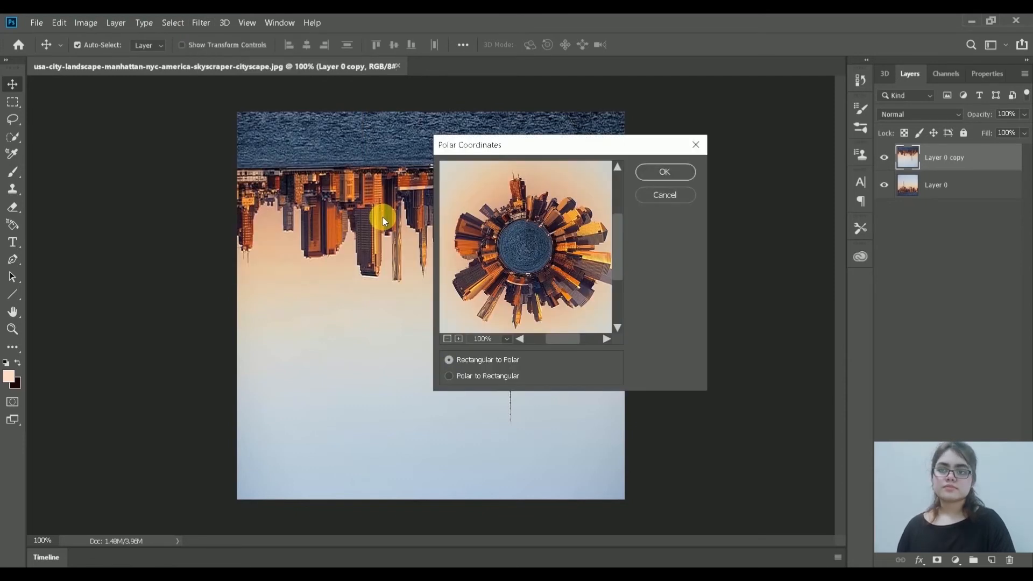
drag(557, 148, 658, 150)
drag(648, 227, 632, 251)
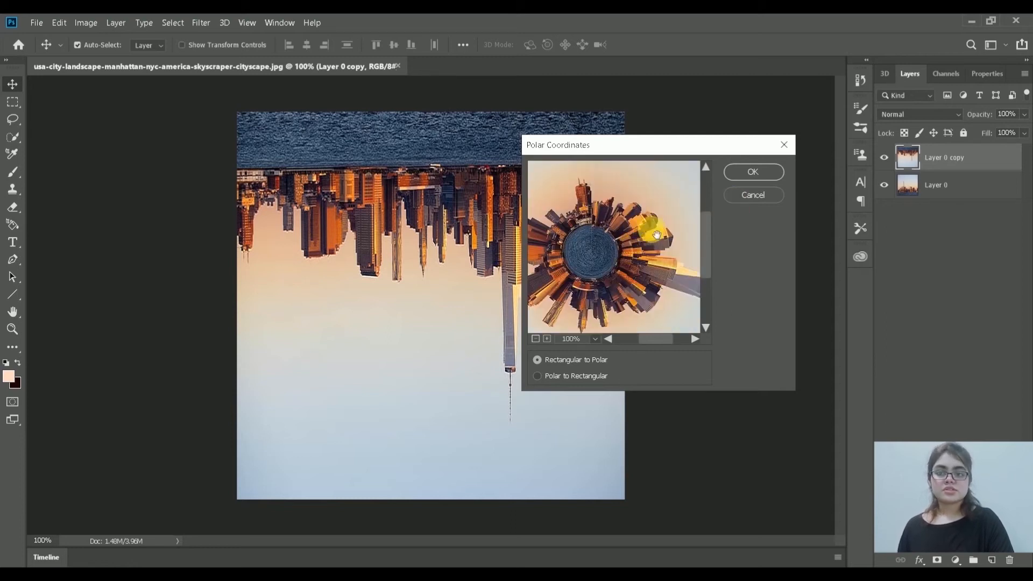
click(748, 172)
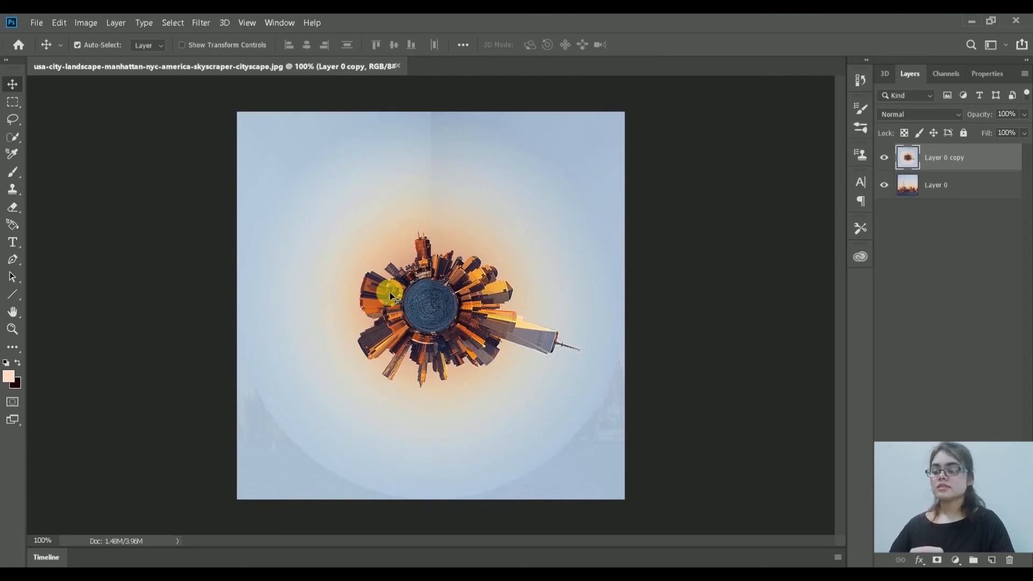
Enlarge the circular city layer proportionally to about 125% and shift it slightly left on the canvas
key(ctrl+t)
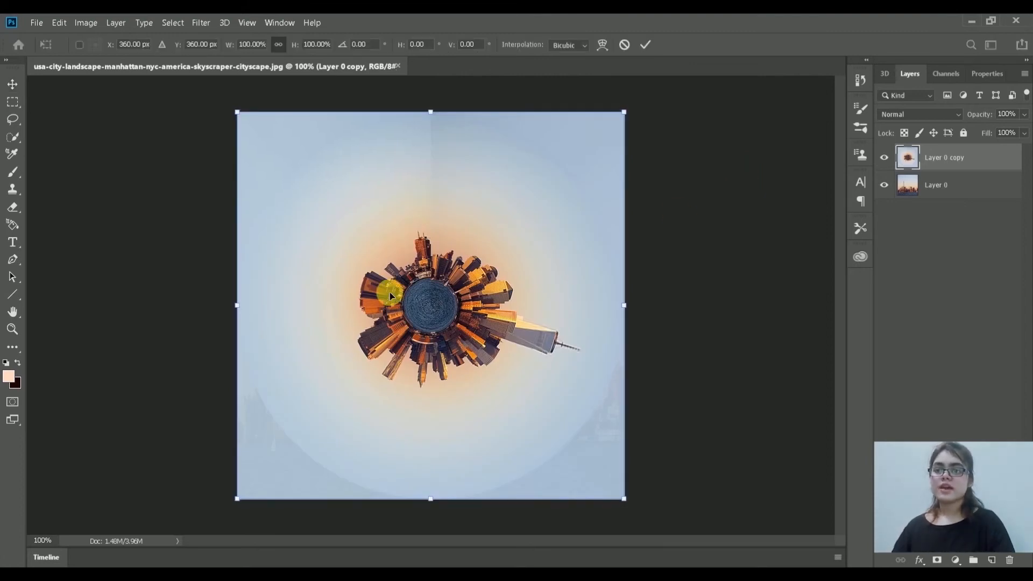
drag(622, 111, 747, 29)
drag(484, 243, 418, 295)
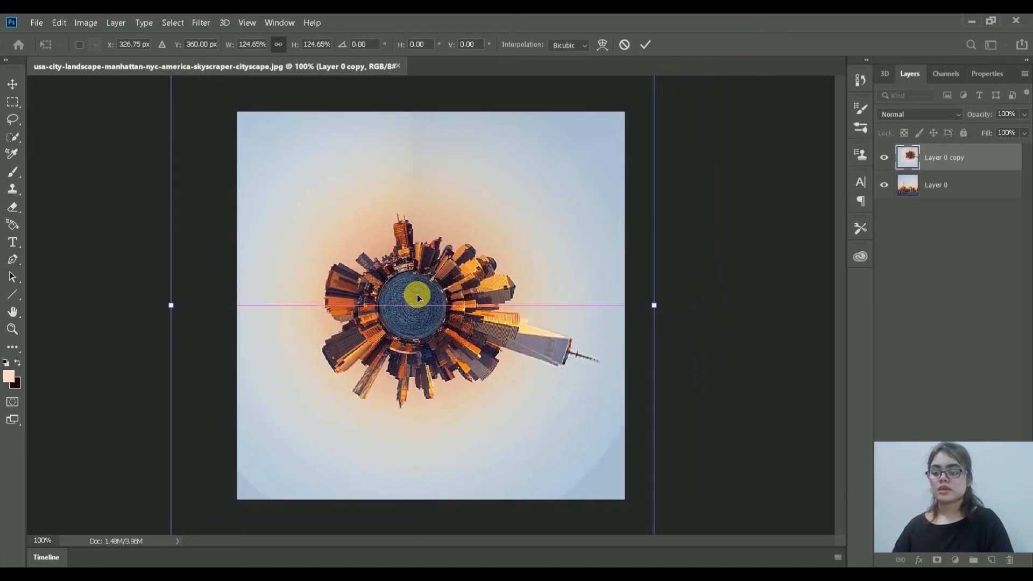
key(Return)
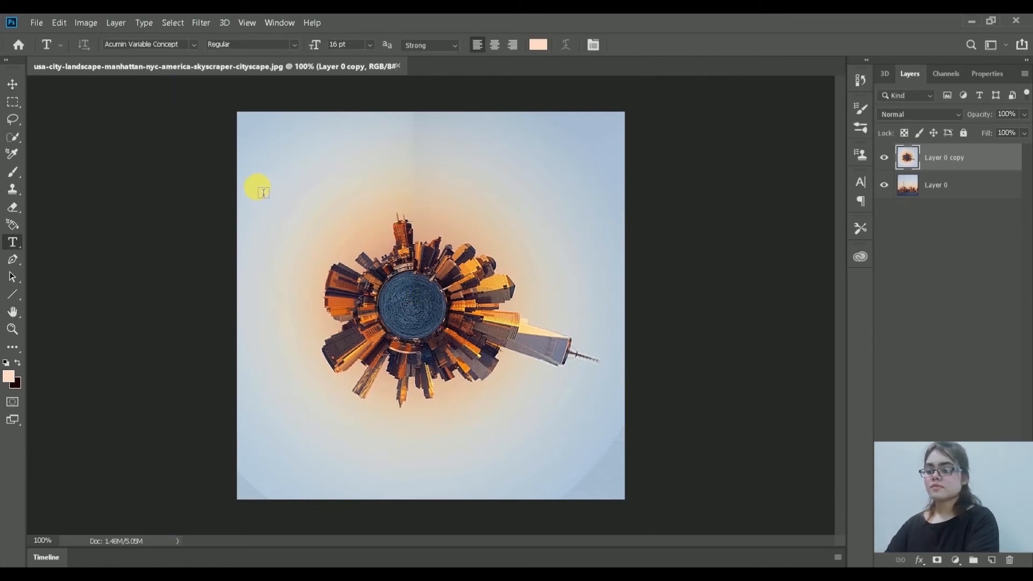
Add the text "360 Degree Effect" in the sky area at the upper left of the image
click(273, 158)
text(360 theme)
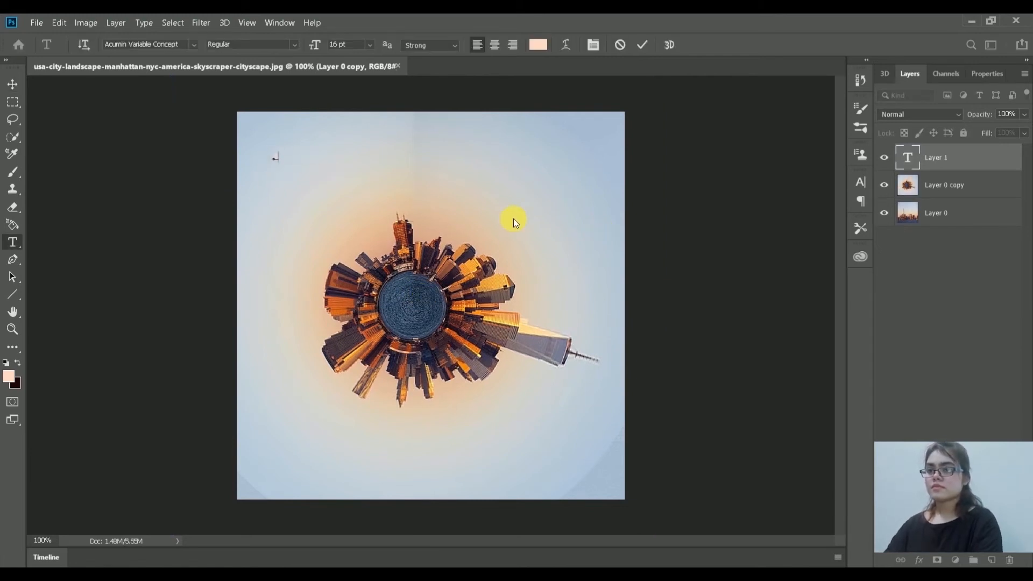
key(BackSpace)
key(BackSpace)
key(BackSpace)
key(BackSpace)
key(BackSpace)
key(BackSpace)
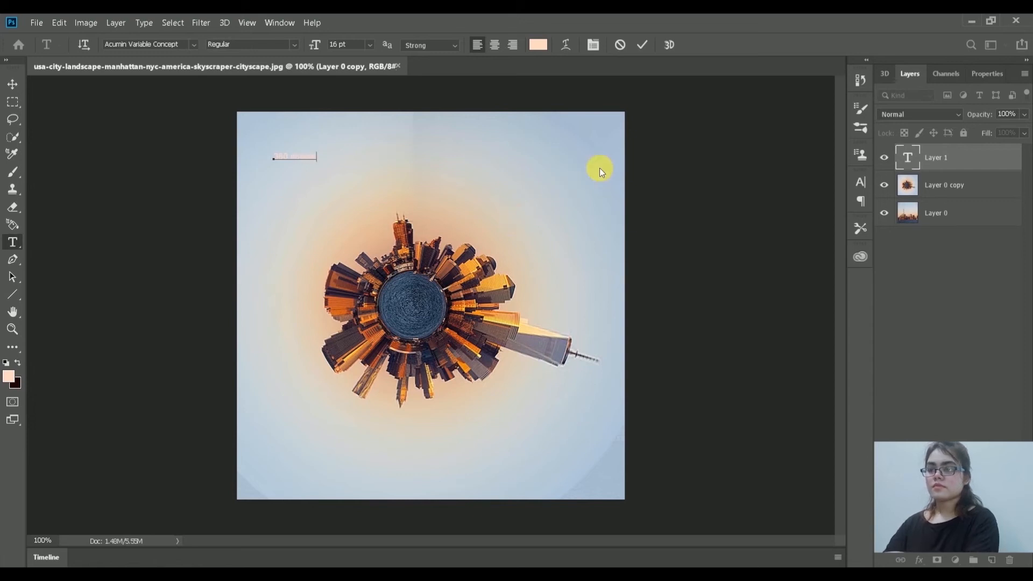
text(Degree Effect)
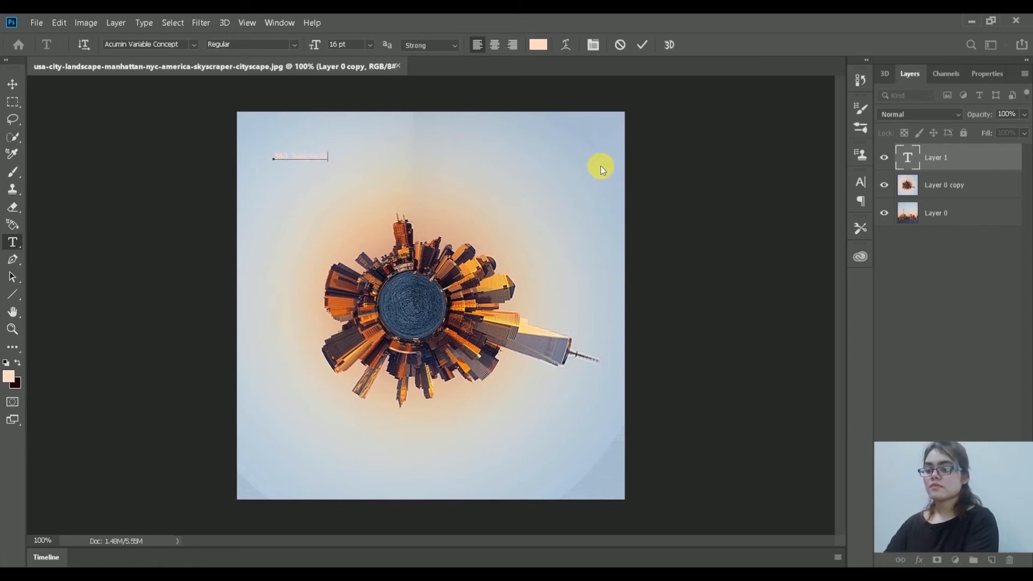
click(12, 84)
Change the colour of the "360 Degree Effect" text to bright orange
double_click(339, 158)
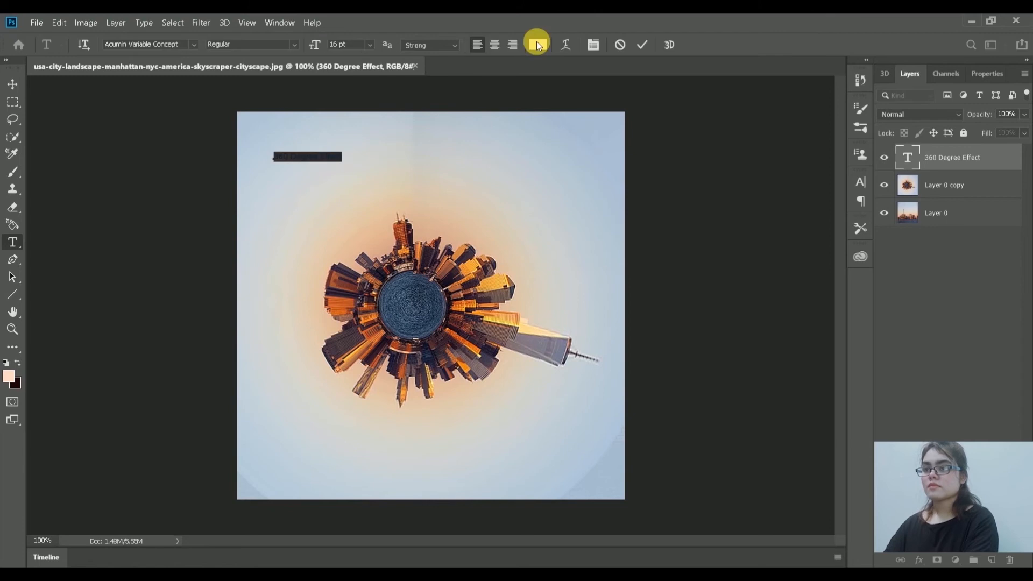
click(537, 44)
drag(745, 226, 762, 193)
key(Return)
click(9, 85)
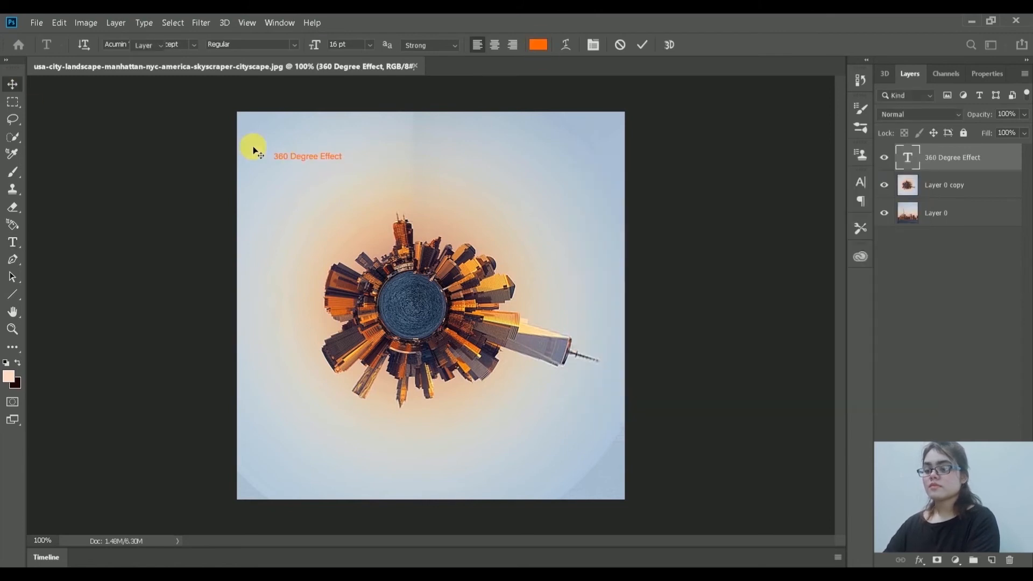
Scale the "360 Degree Effect" text to about 245% and place it near the upper-left corner of the image
key(ctrl+t)
mouse_move(342, 161)
mouse_down()
mouse_move(430, 250)
mouse_move(339, 147)
mouse_up()
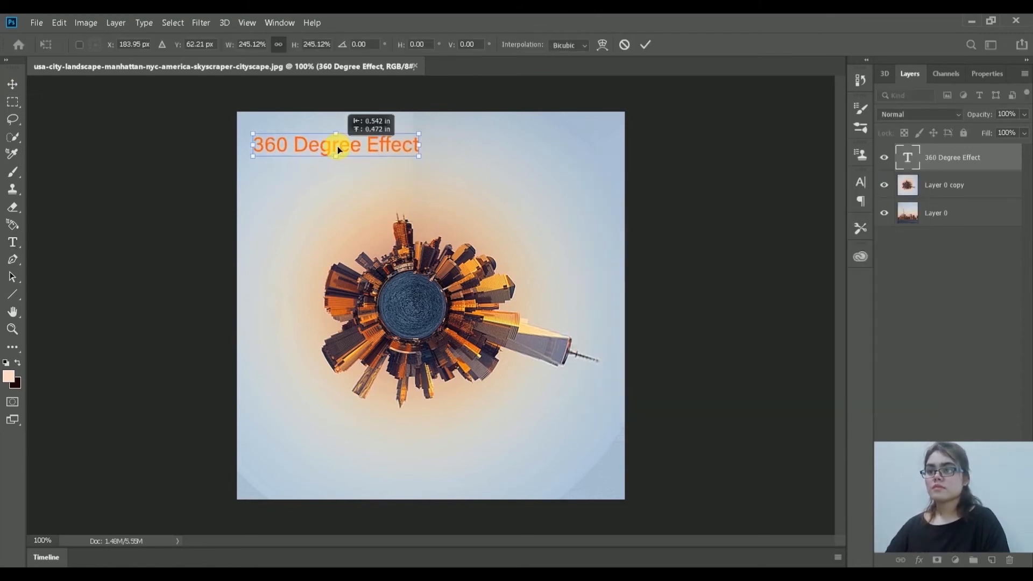
key(Return)
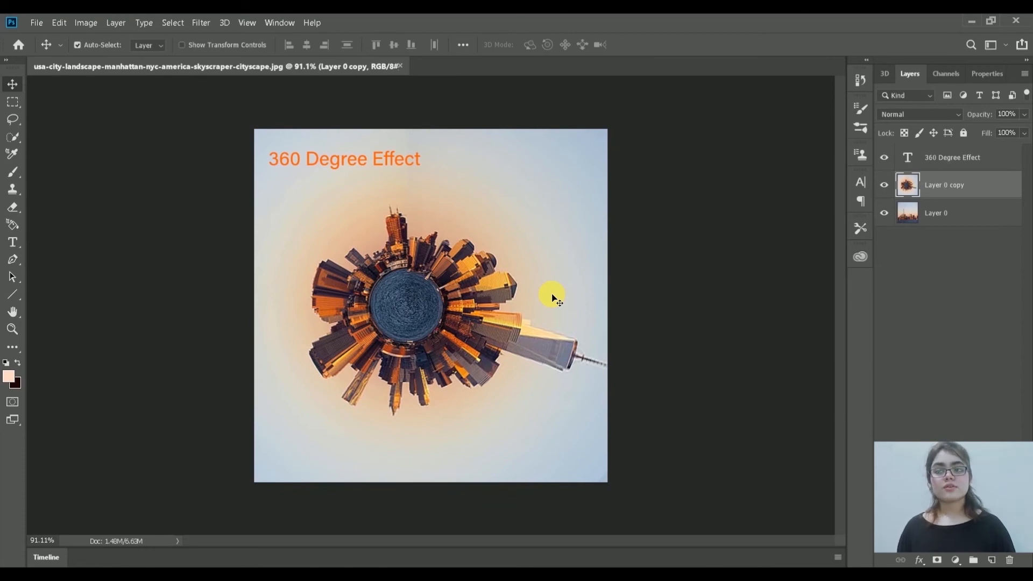